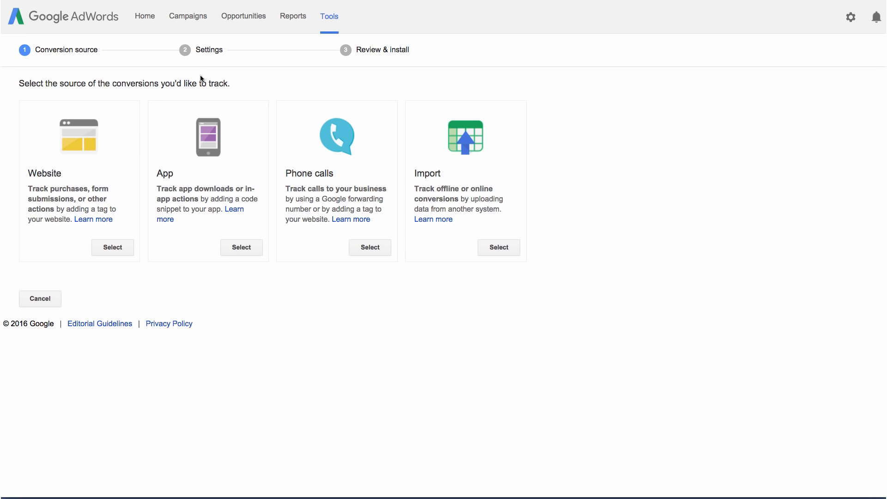
Step: Choose Website as the source and name the conversion action 'Training session booking'
click(111, 246)
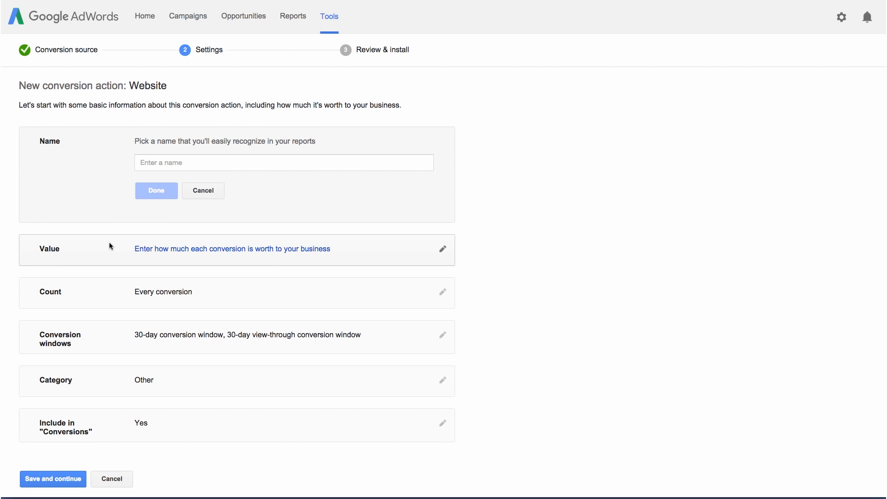
click(150, 163)
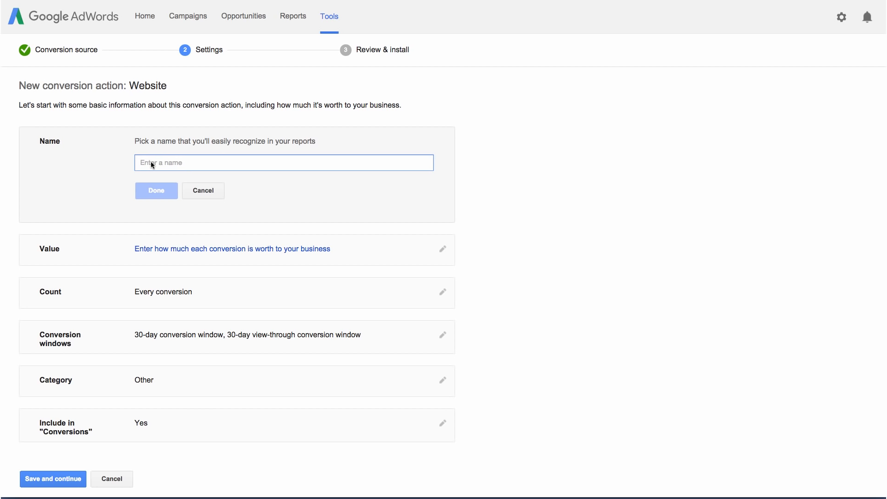
text(Training session booking)
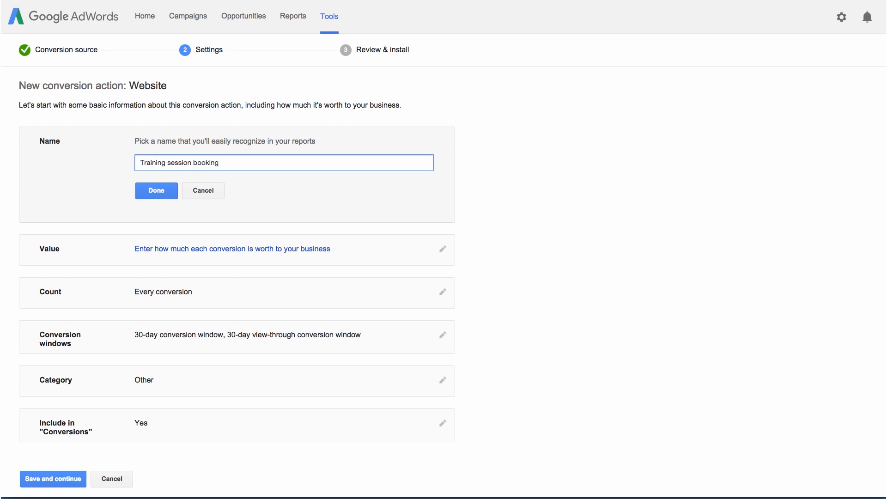
click(154, 189)
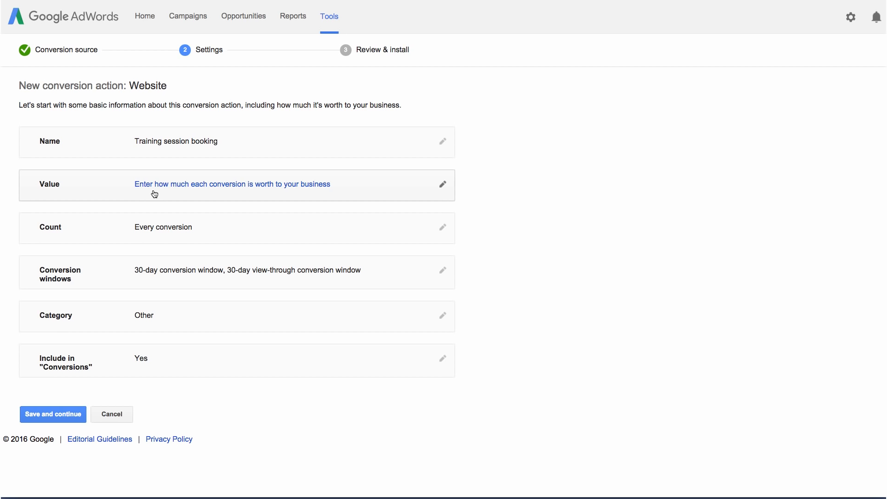
Step: Compare the value options, then give every conversion the same fixed value of $50
click(163, 187)
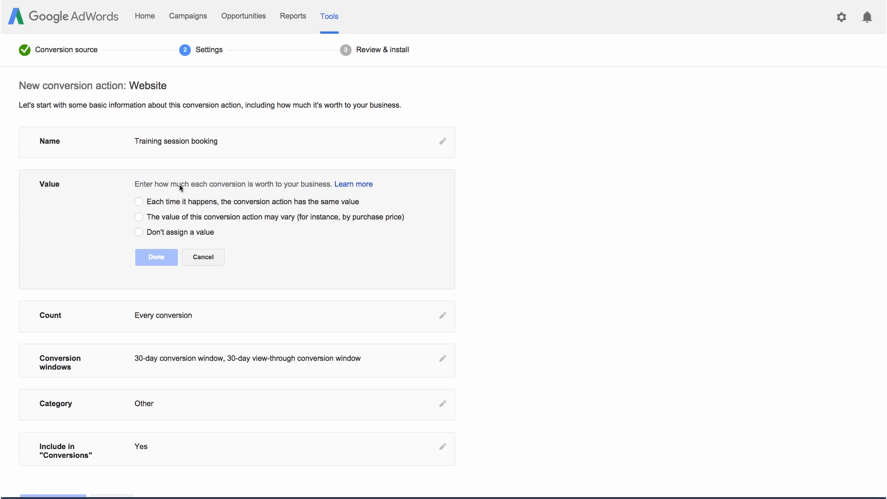
click(139, 202)
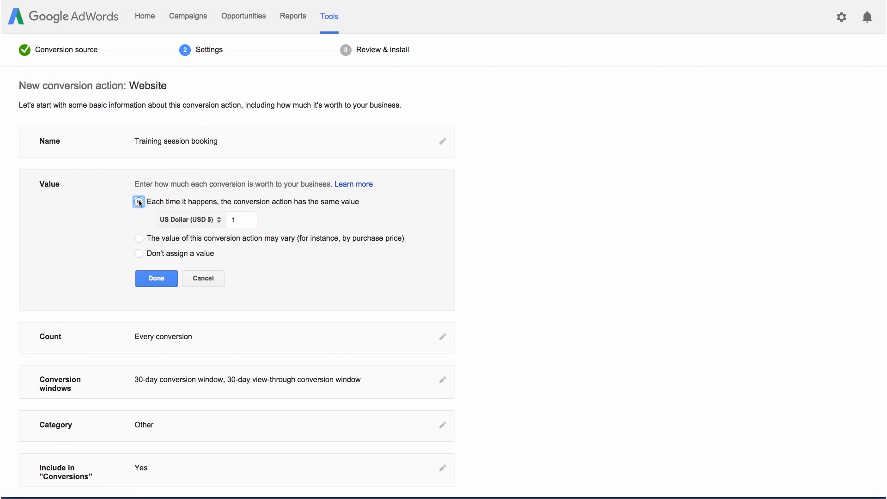
click(140, 238)
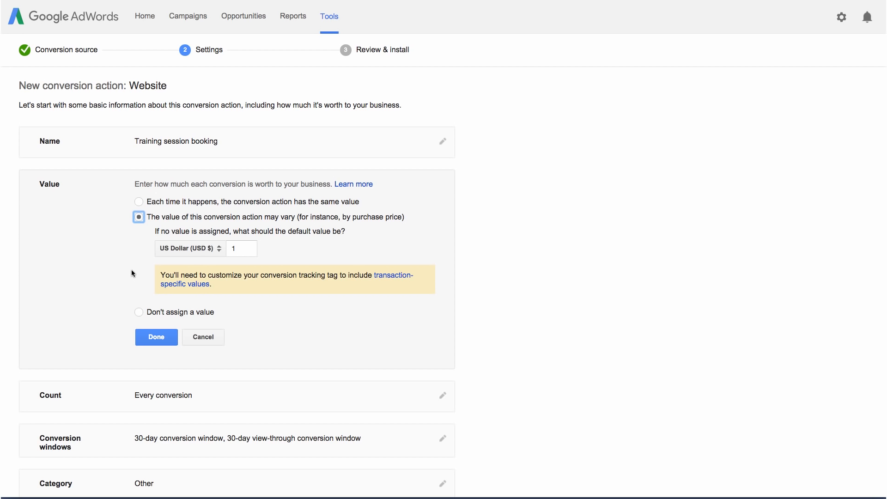
click(139, 310)
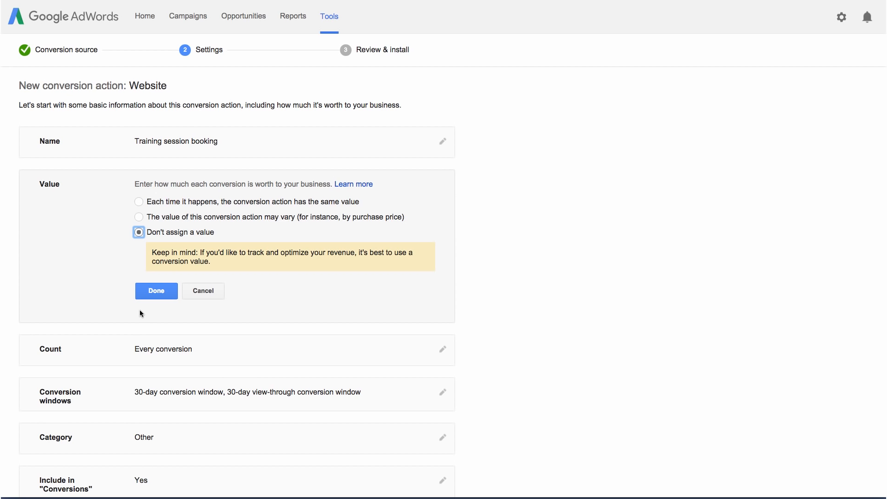
click(139, 202)
double_click(234, 221)
text(50)
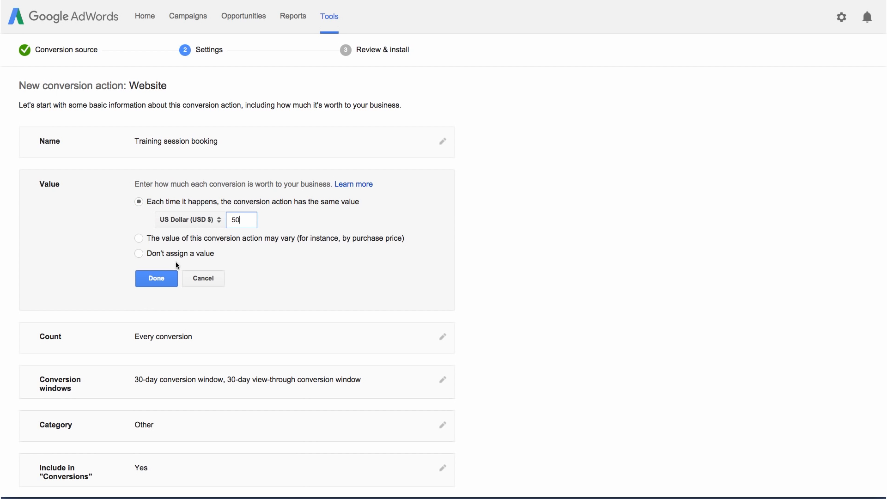
click(157, 279)
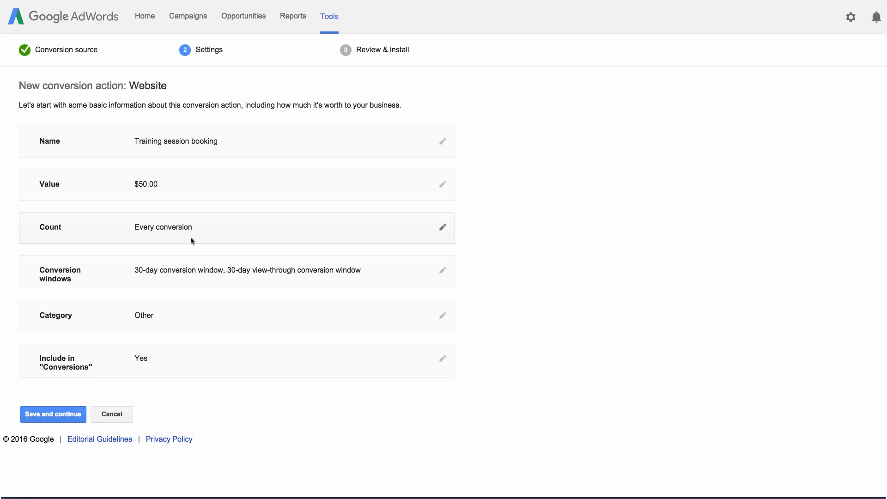
click(192, 233)
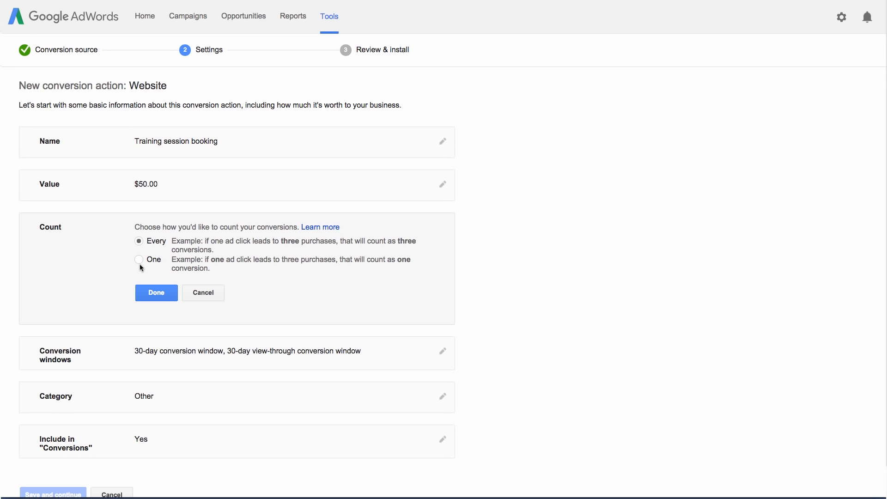
Step: Keep Count set to Every conversion and close the count editor
click(148, 291)
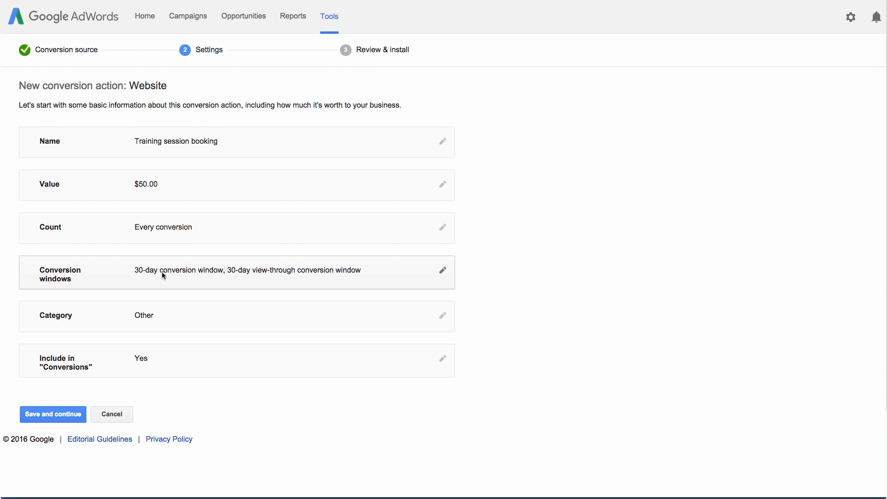
Step: Change the click conversion window to 90 days, leaving view-through at 30 days
click(161, 271)
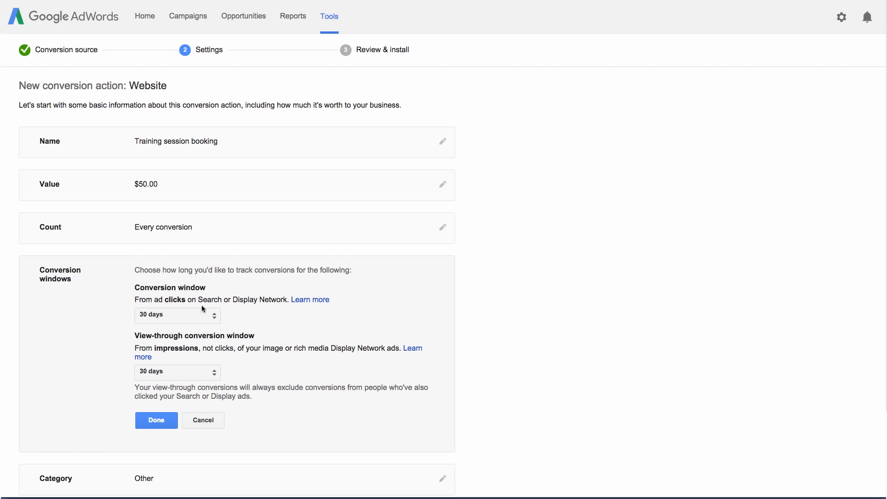
click(211, 314)
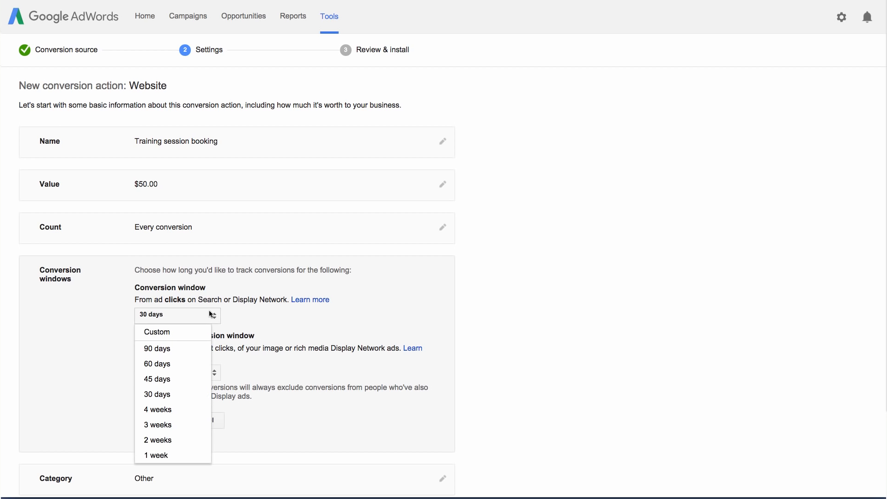
click(175, 349)
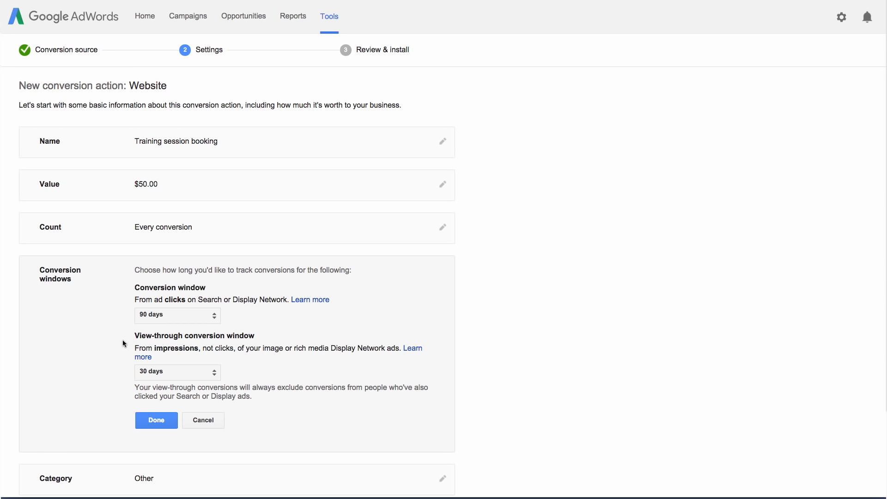
click(144, 419)
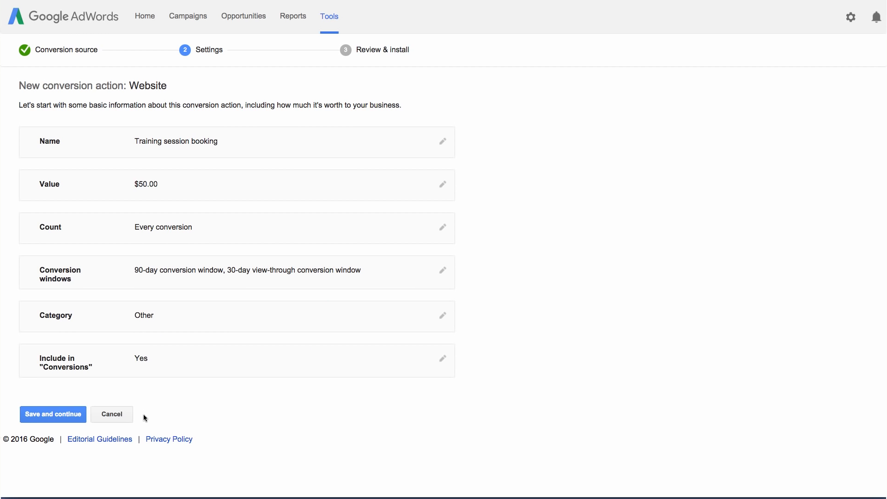
Step: Set the conversion action's category to Purchase/Sale
click(214, 318)
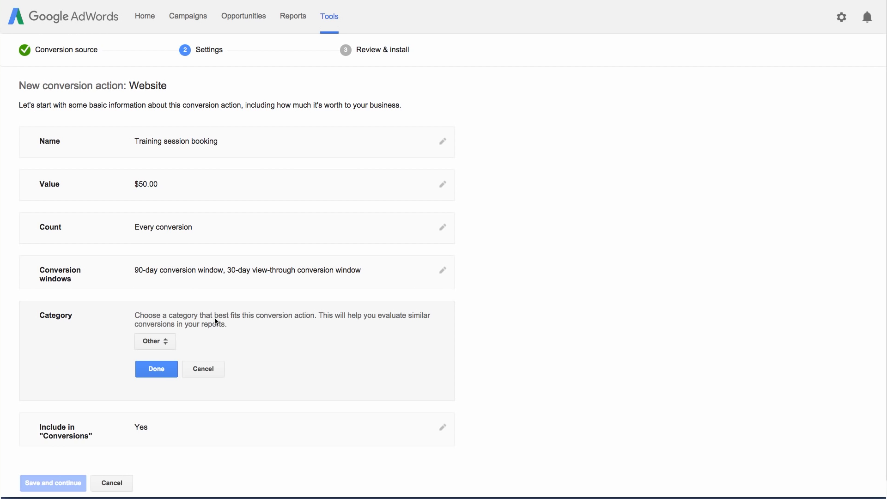
click(172, 343)
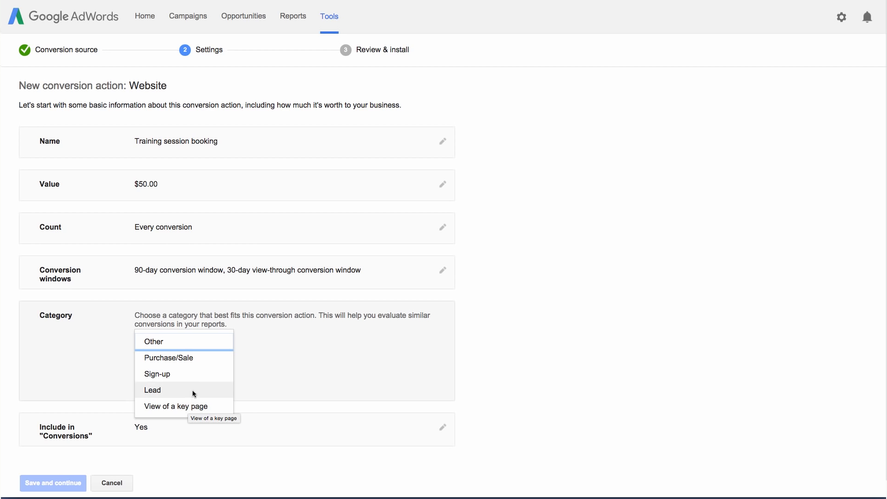
click(198, 358)
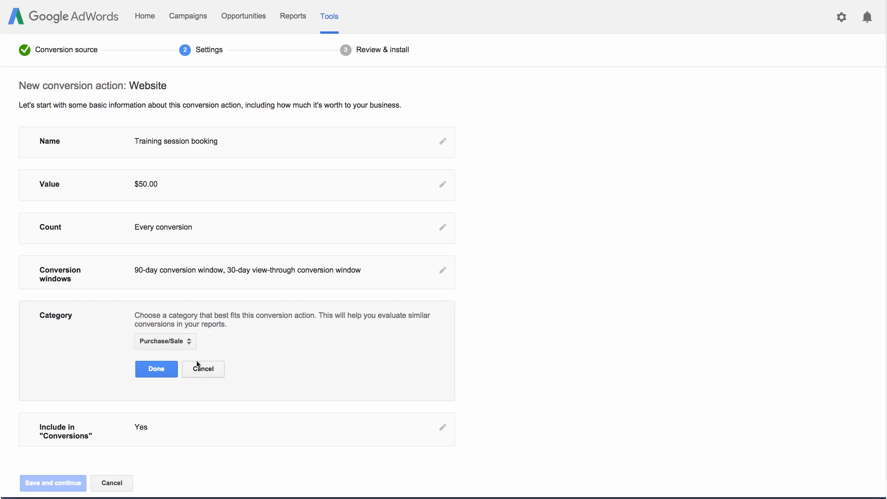
click(174, 369)
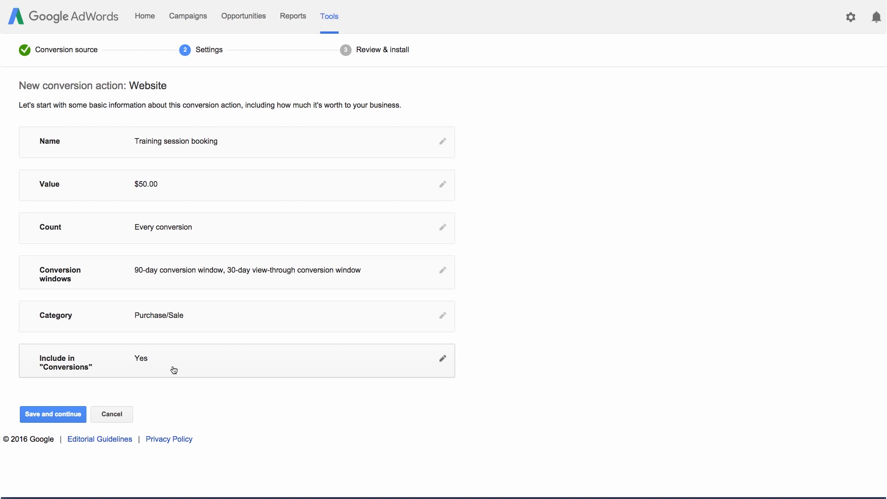
Step: Keep the action included in Conversions and save the settings
click(174, 369)
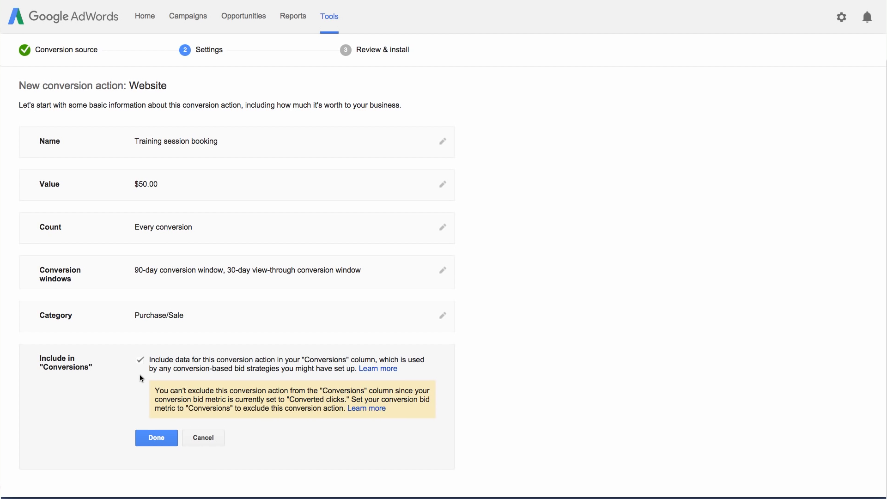
click(144, 435)
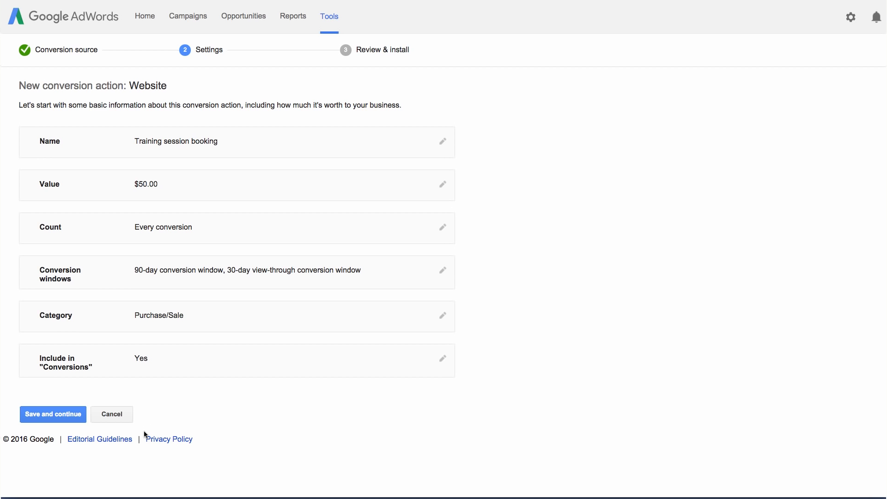
click(75, 419)
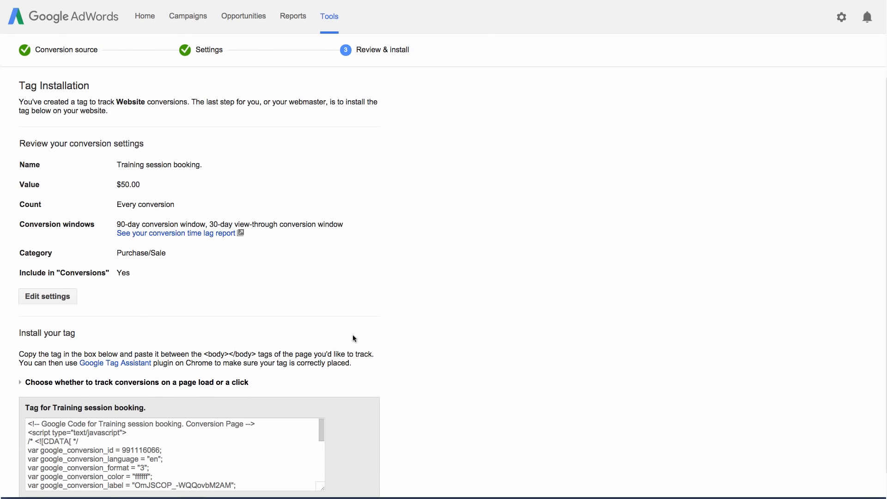
Step: Review the generated tag code and download the tag with its installation instructions
scroll(428, 294, down, 3)
mouse_move(321, 311)
mouse_down()
mouse_move(321, 354)
mouse_move(322, 311)
mouse_up()
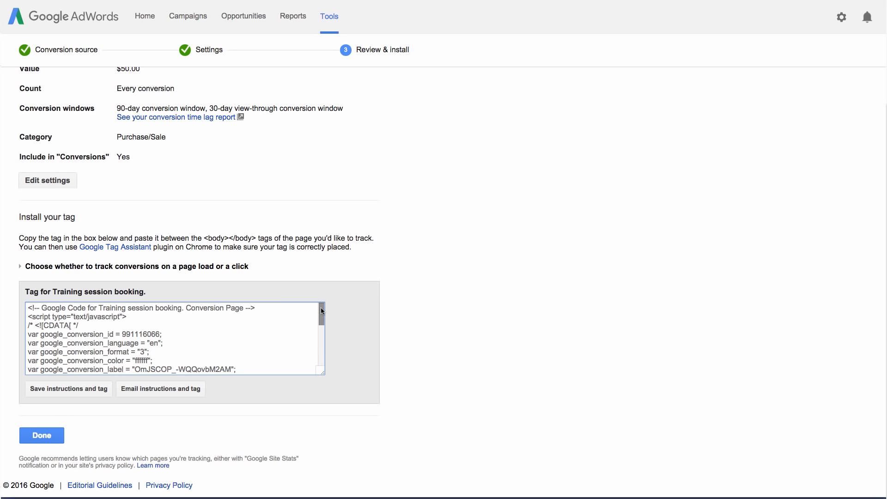
click(100, 392)
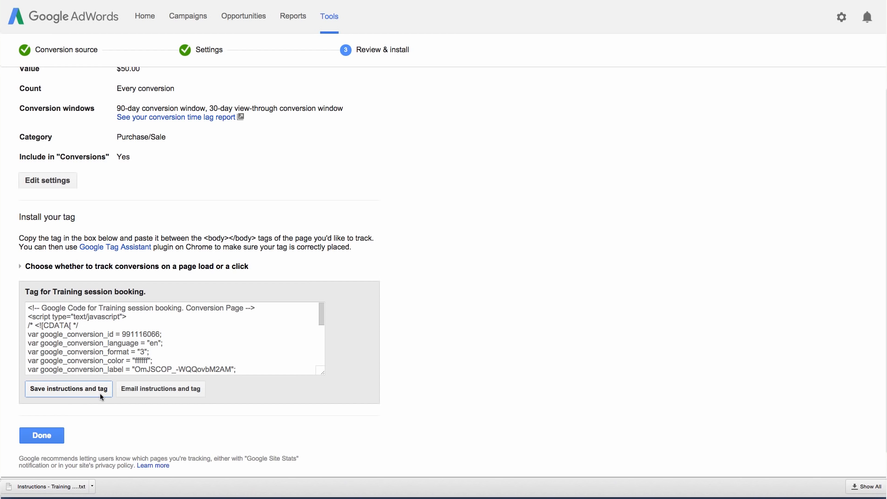
Step: Email the tag to the webmaster's address, asking them to add it to the confirmation page, then finish
click(155, 392)
key(Tab)
key(Tab)
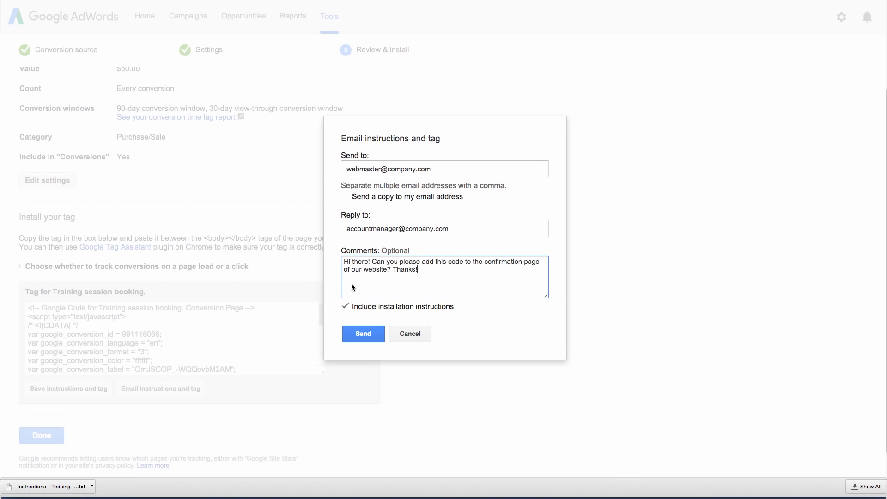
click(370, 335)
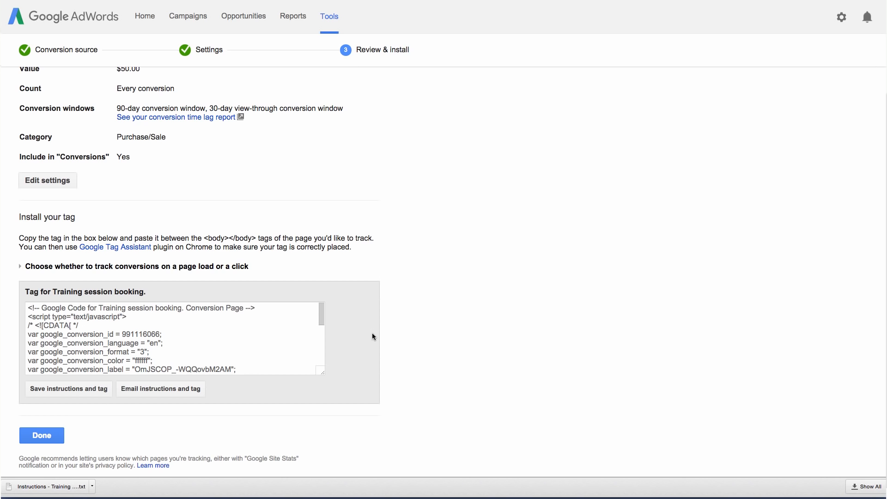
click(54, 433)
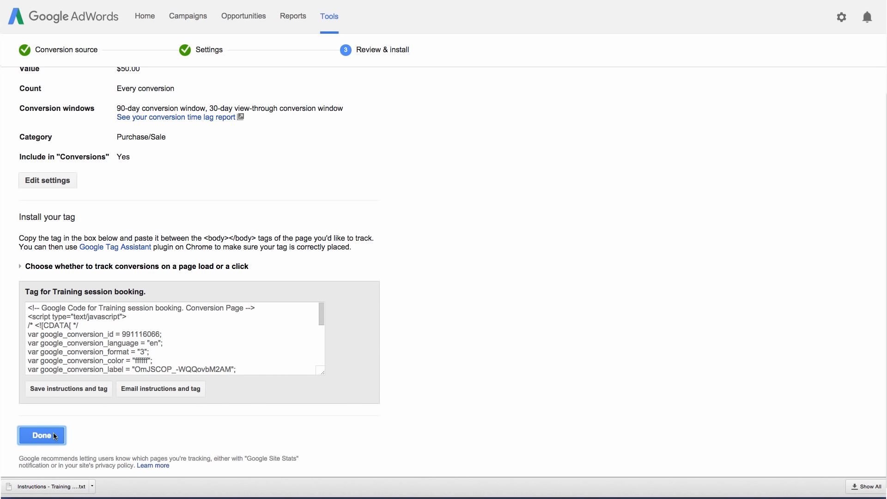